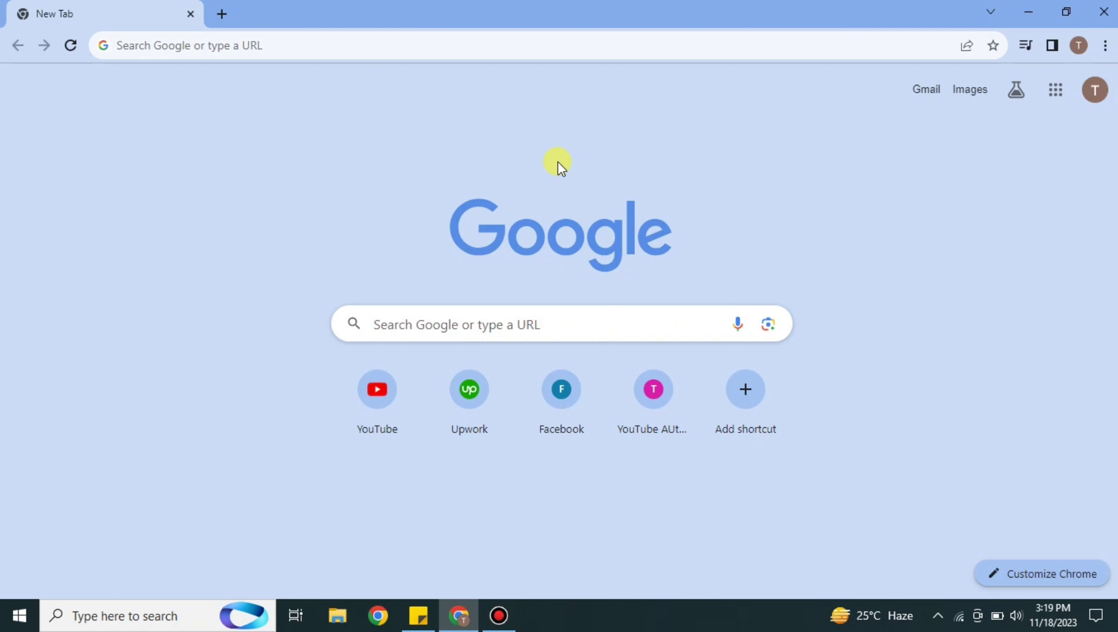
# Search Google for 'resemble ai' and open the official Resemble AI site.
pyautogui.click(399, 49)
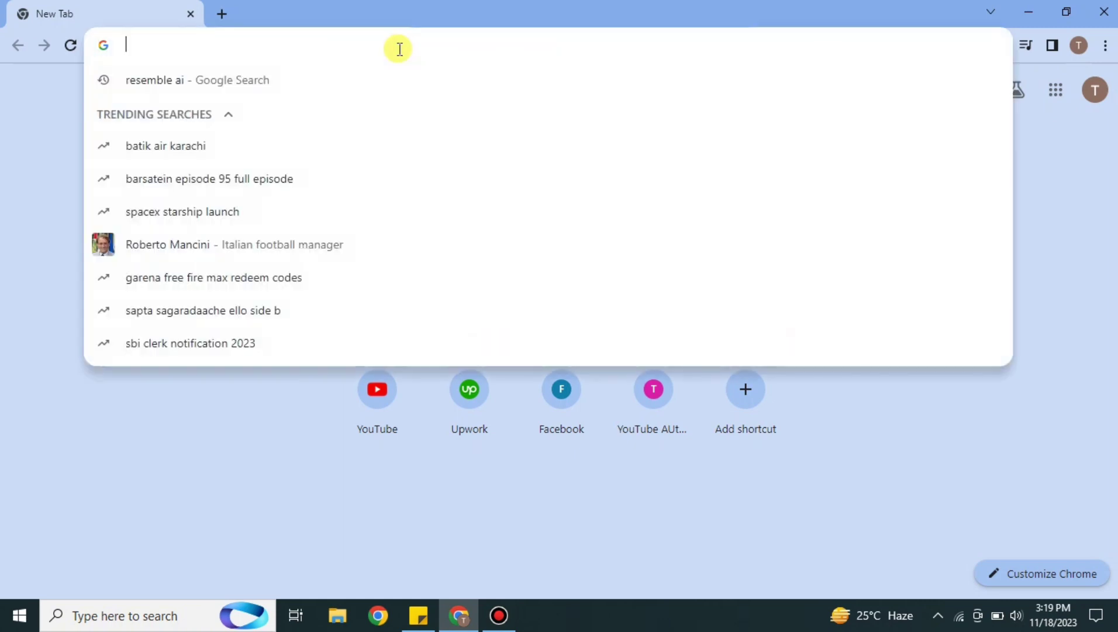
pyautogui.click(317, 92)
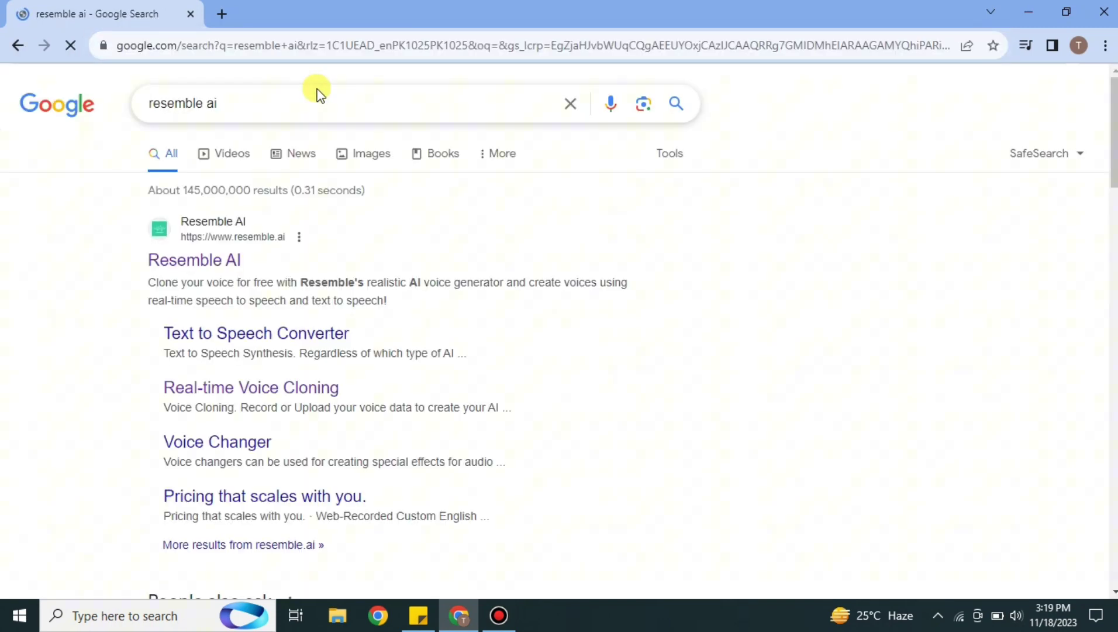
pyautogui.click(200, 260)
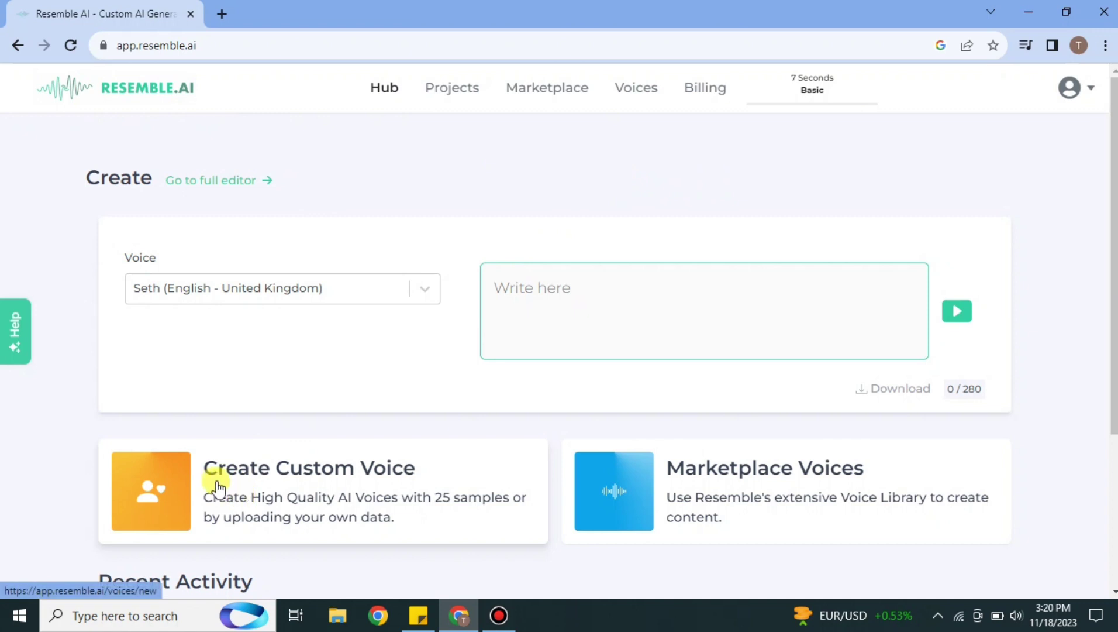
# Start creating a new custom voice from the Create Custom Voice card.
pyautogui.click(323, 523)
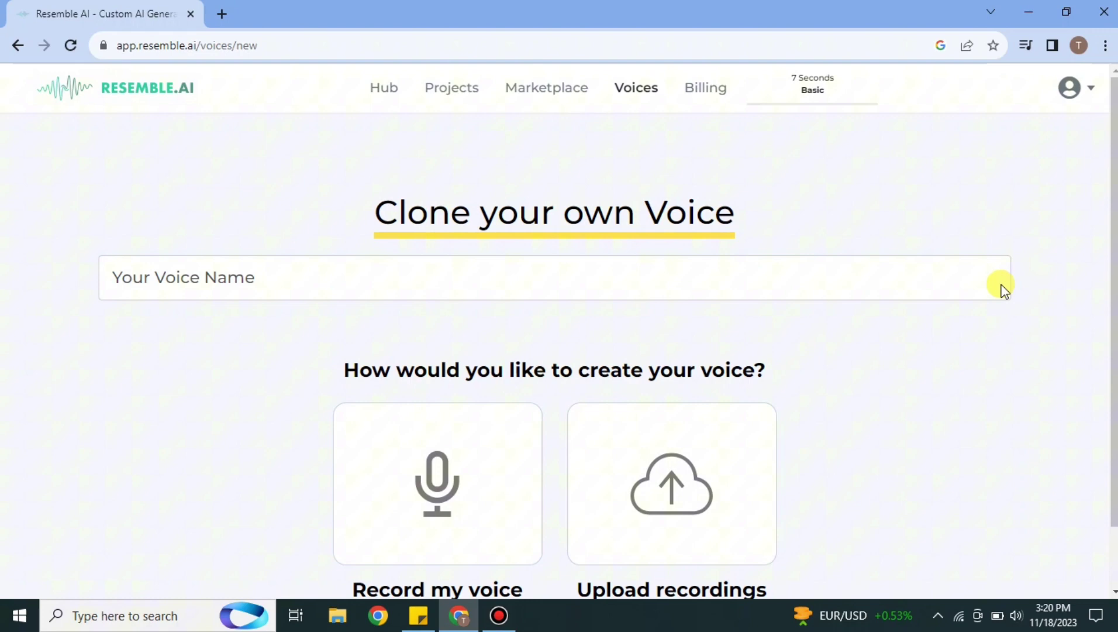
pyautogui.scroll(-1, 1001, 284)
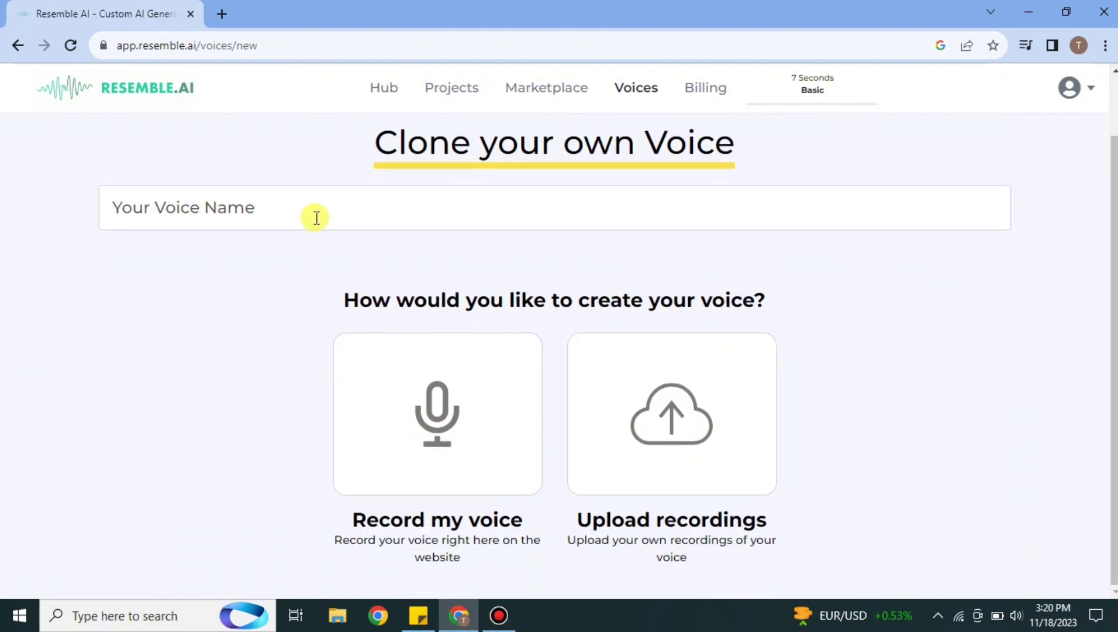
pyautogui.write('Ad')
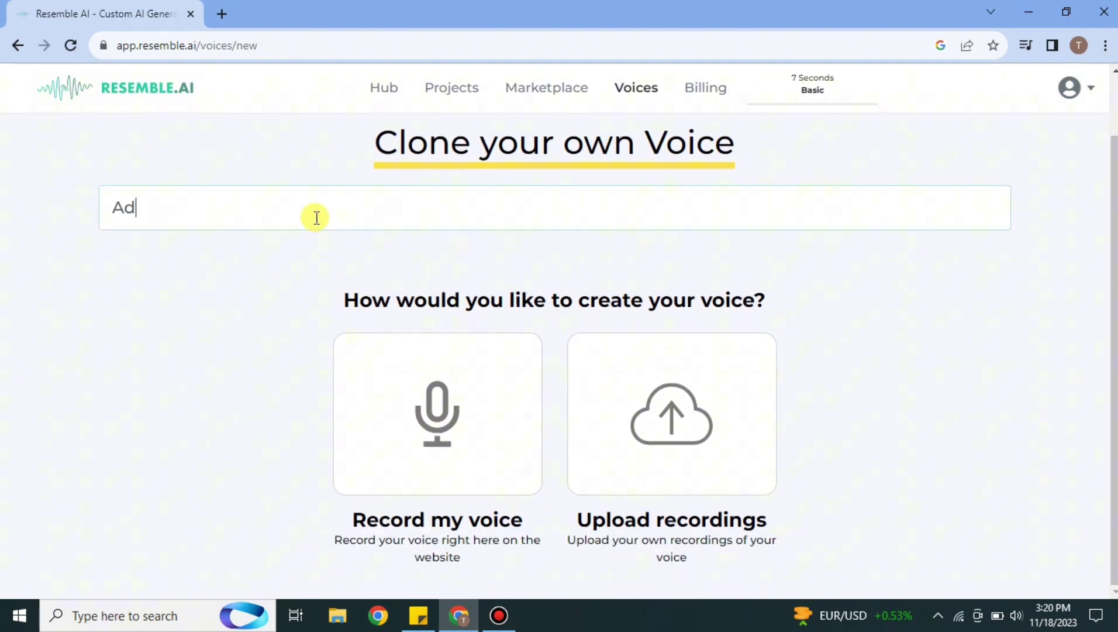
pyautogui.write('am')
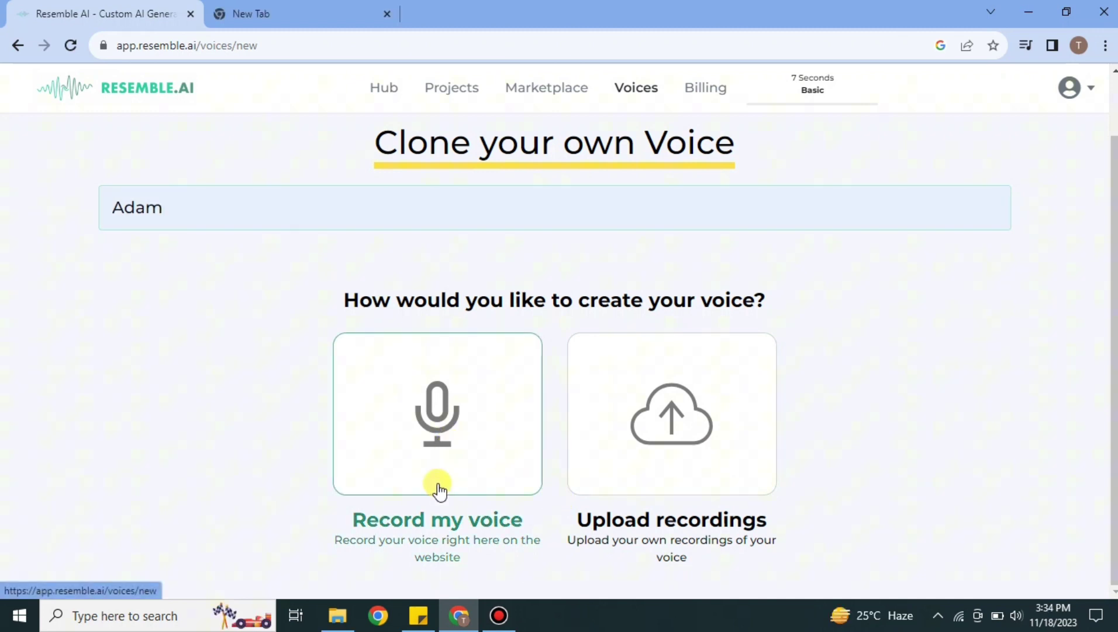
# Choose to record the voice on the website using the default script.
pyautogui.click(439, 485)
pyautogui.scroll(-1, 559, 350)
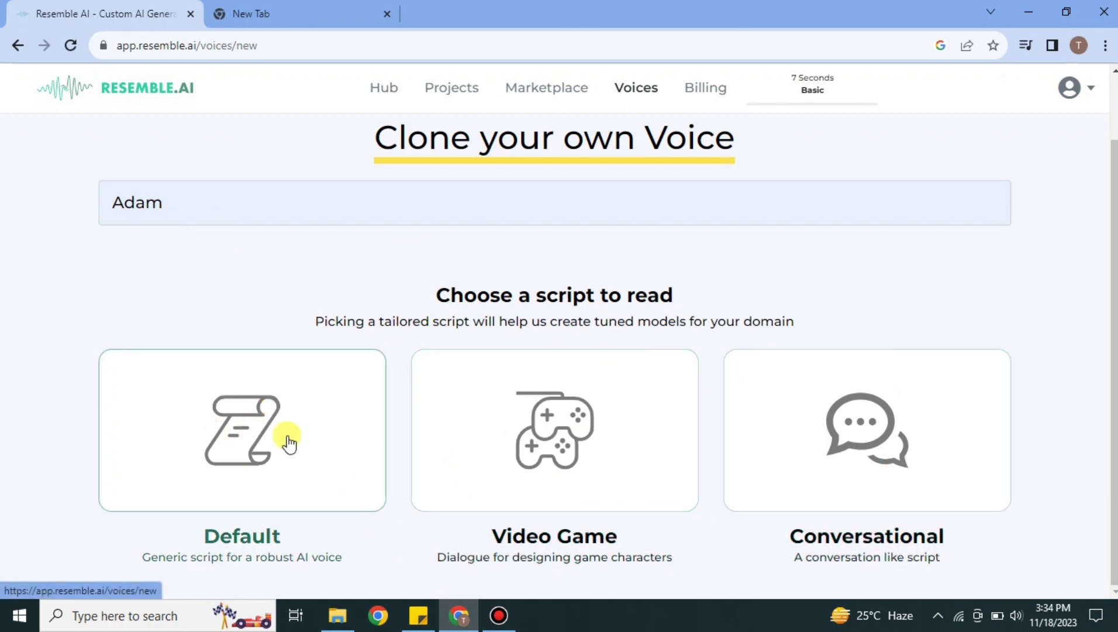
pyautogui.click(248, 540)
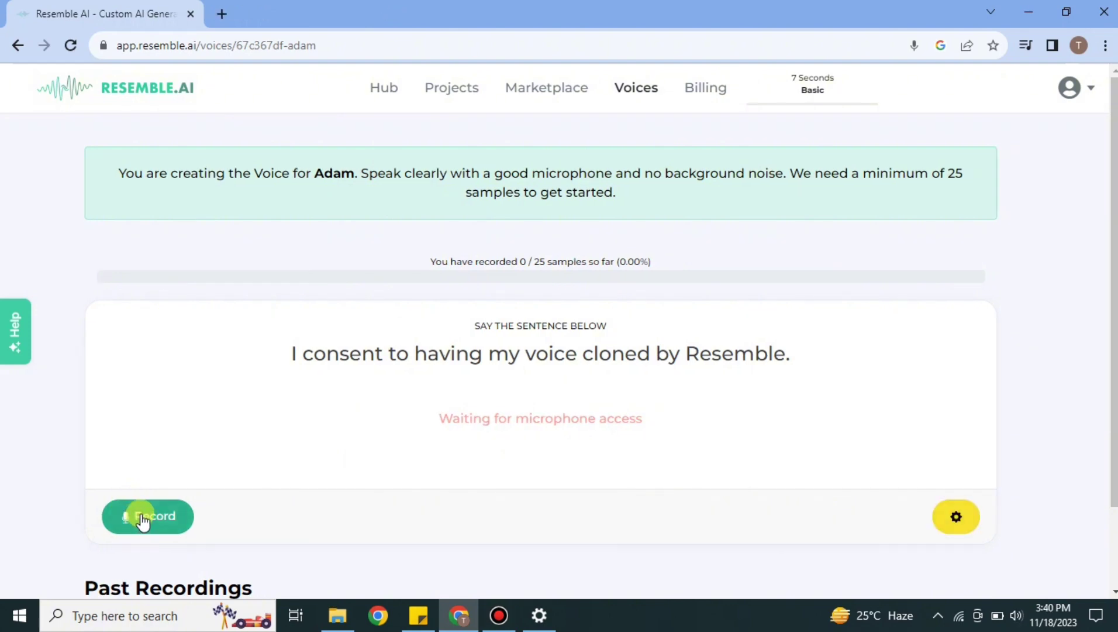
# Record the consent sentence and finish the take.
pyautogui.click(142, 516)
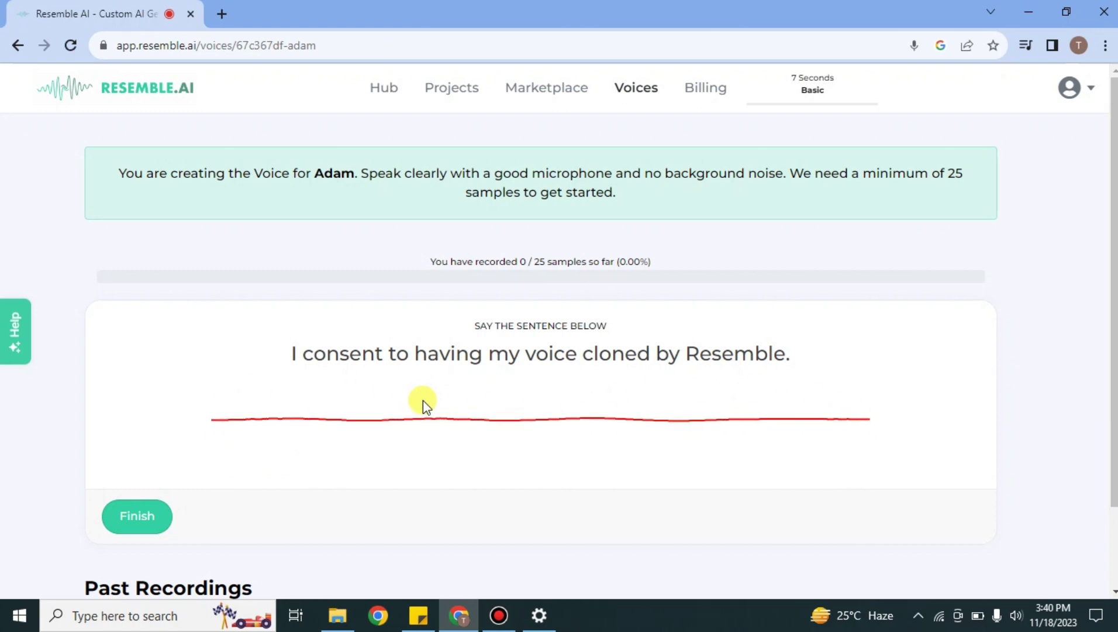
pyautogui.click(138, 516)
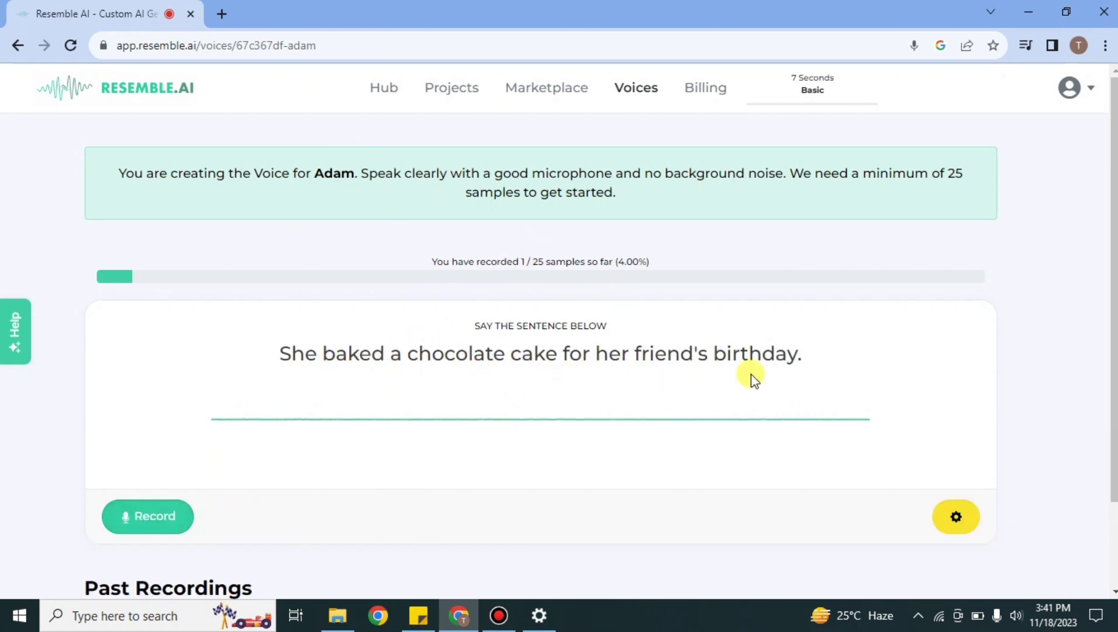
pyautogui.scroll(-2, 559, 349)
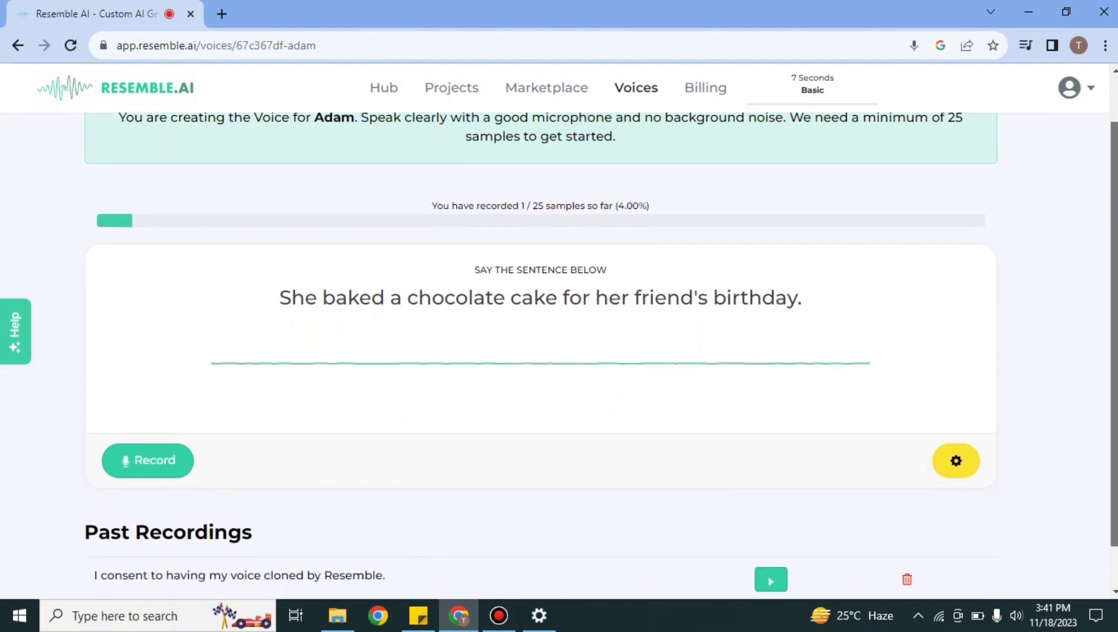
pyautogui.scroll(-1, 559, 349)
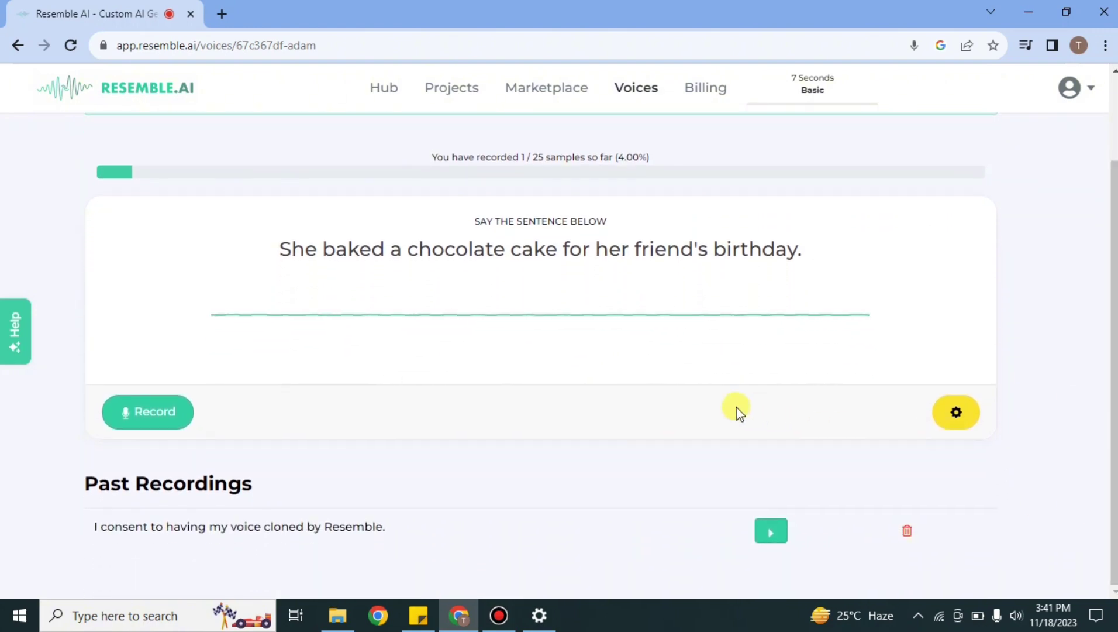
# Record the chocolate cake sentence, play it back, and submit it as Adam's second sample.
pyautogui.click(163, 420)
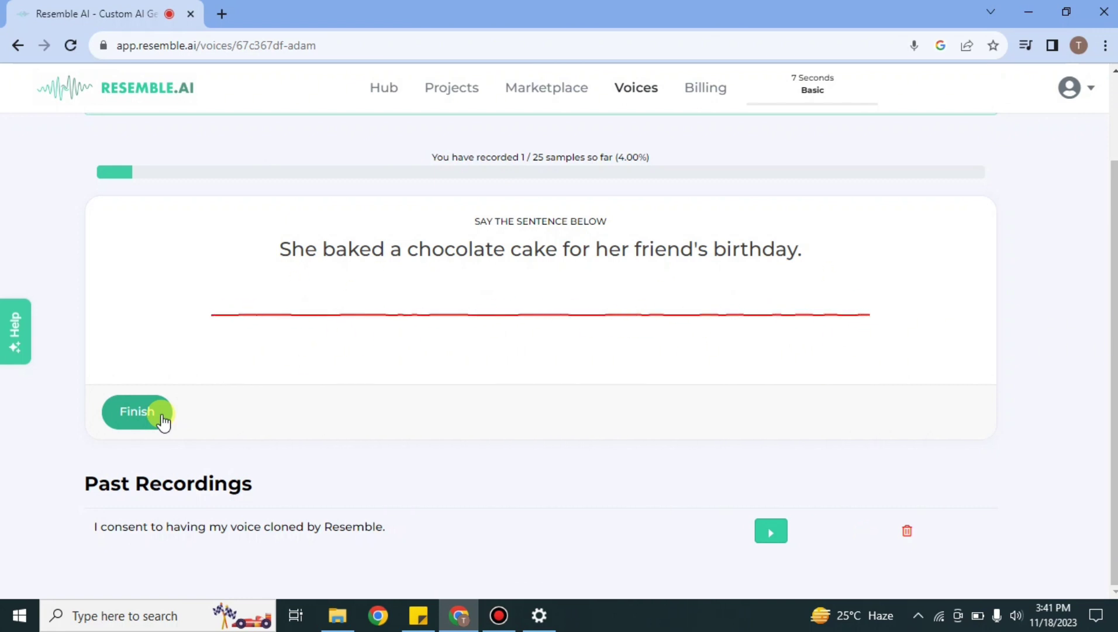
pyautogui.click(163, 420)
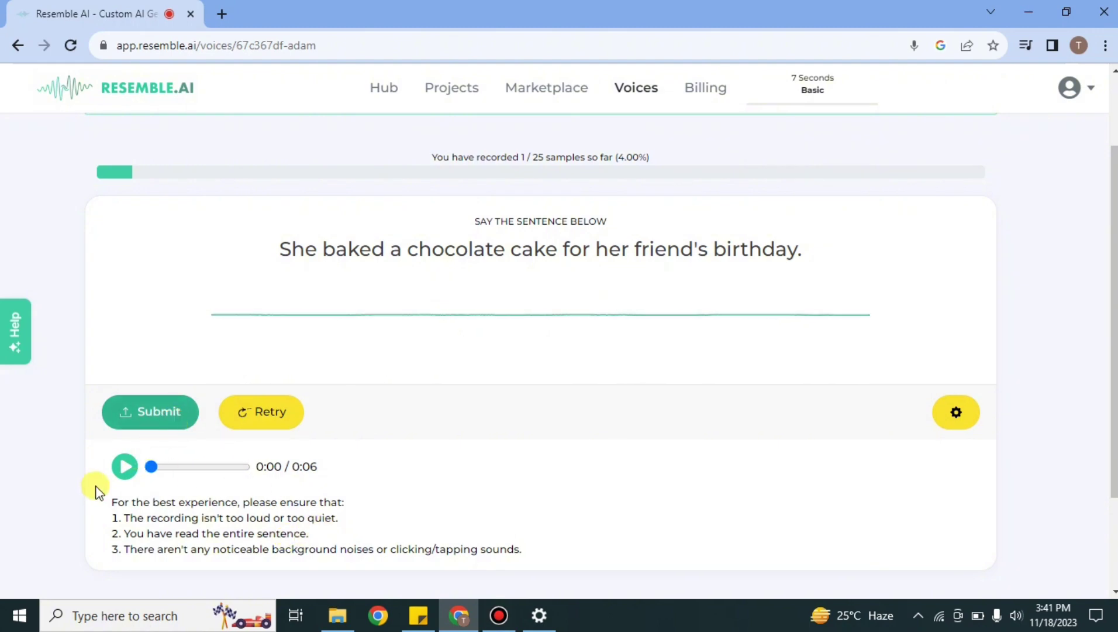
pyautogui.click(125, 466)
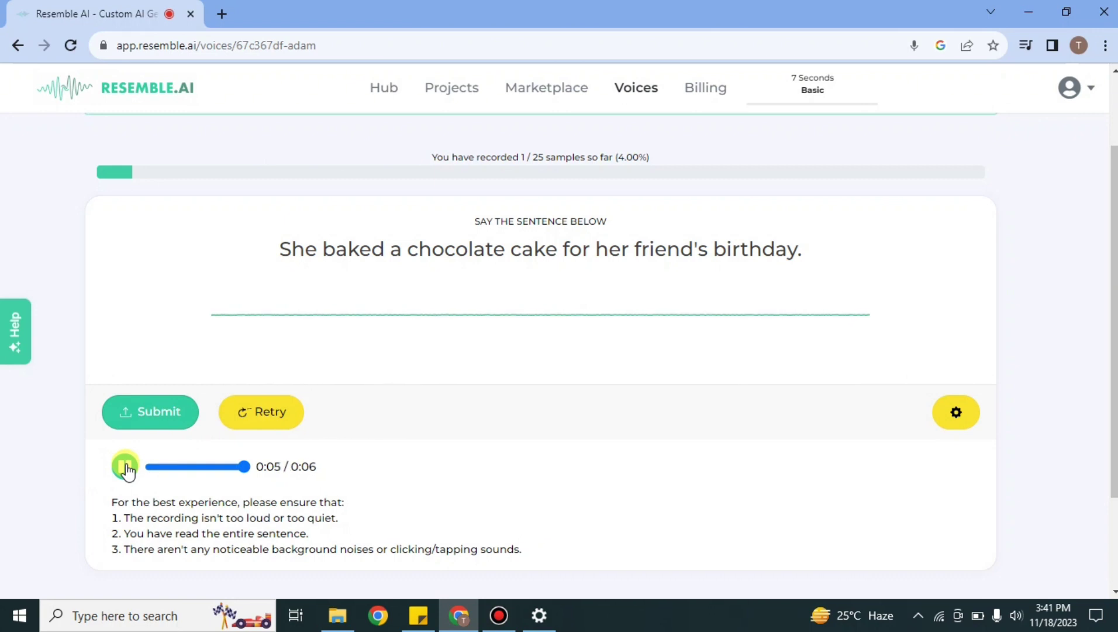
pyautogui.click(265, 417)
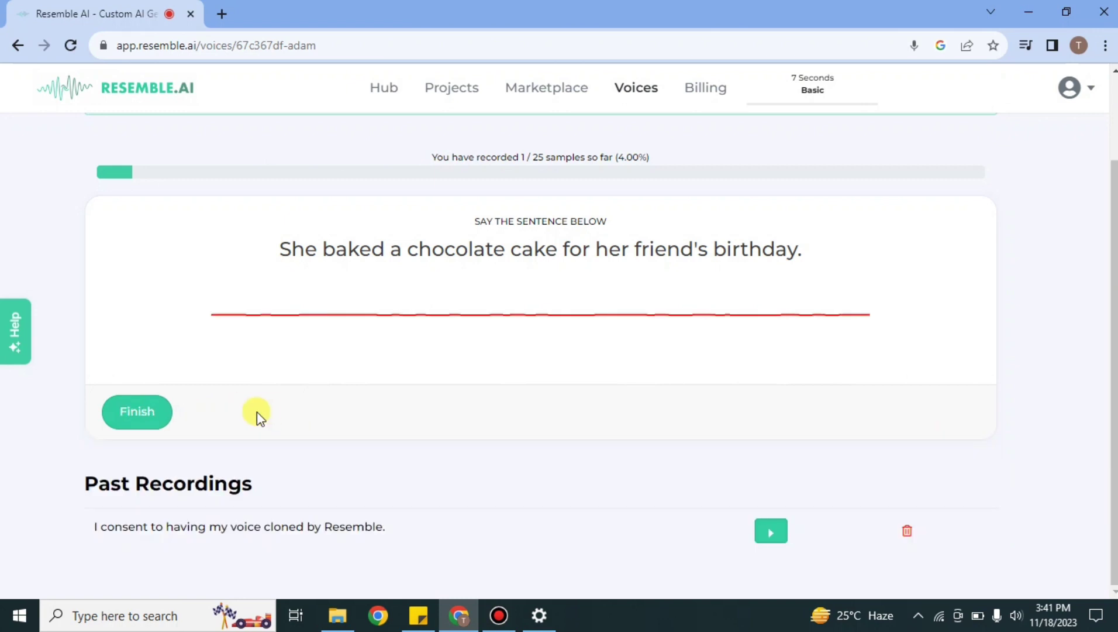
pyautogui.click(137, 412)
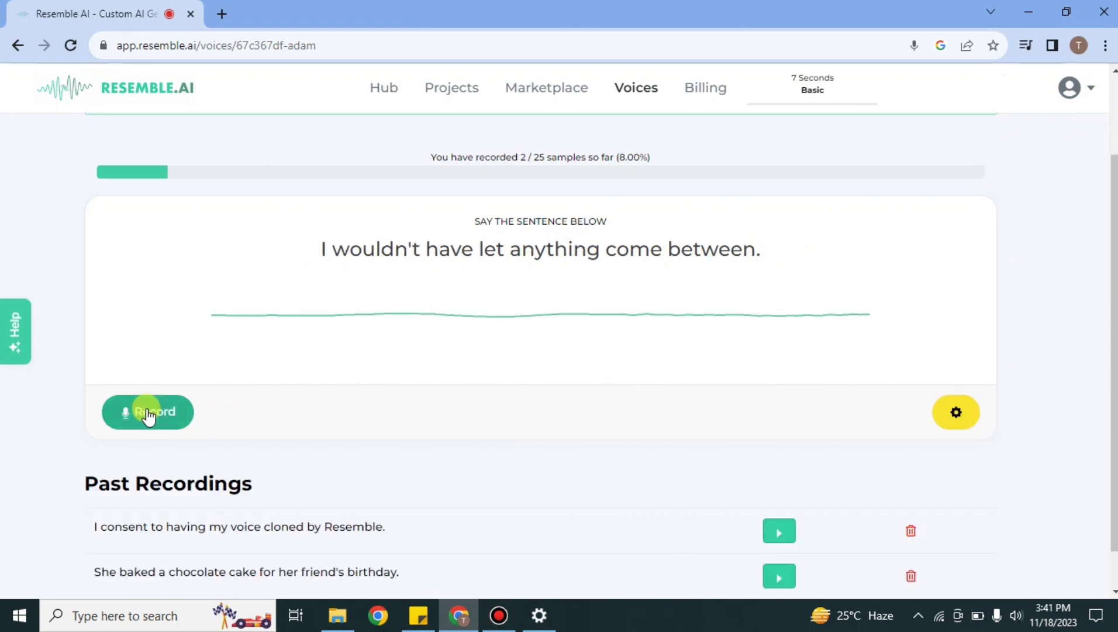
# Record 'I wouldn't have let anything come between.' and listen back to the take.
pyautogui.click(148, 415)
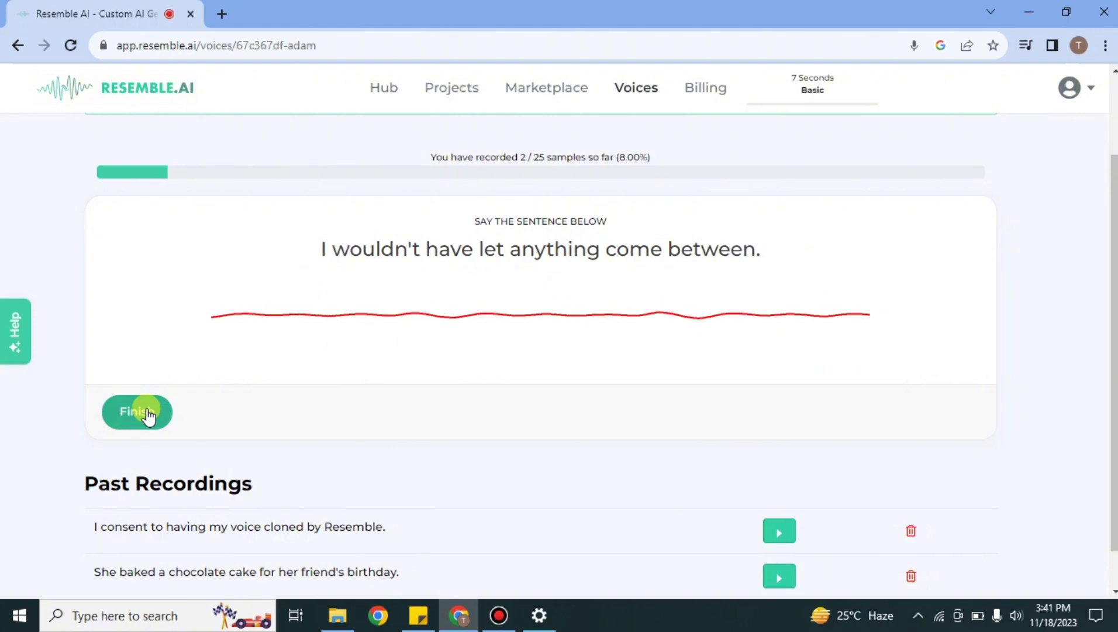
pyautogui.click(145, 414)
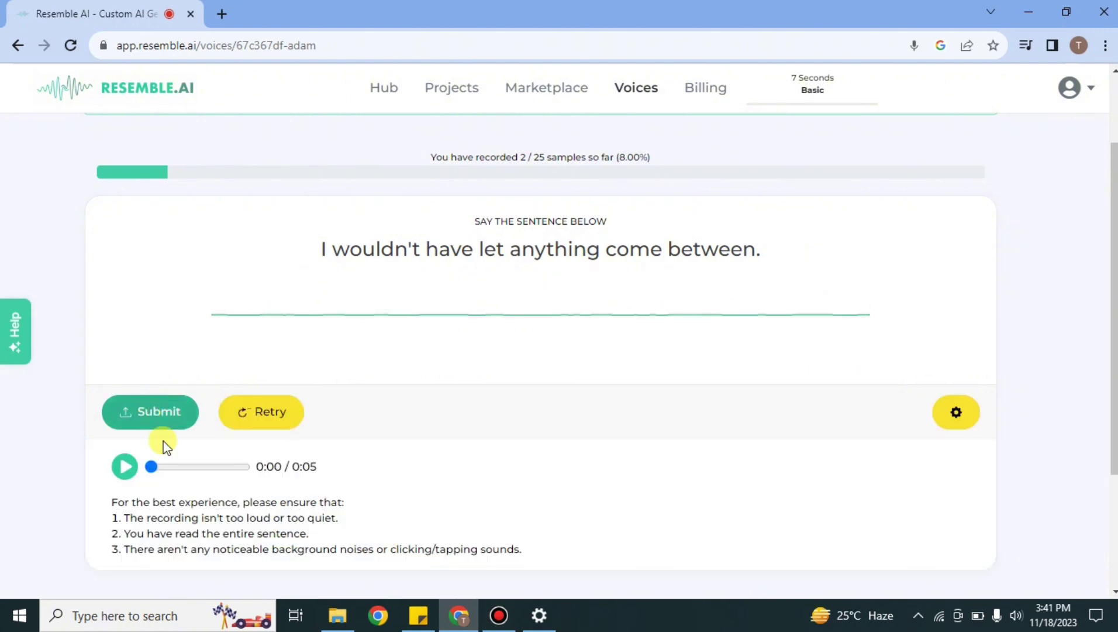
pyautogui.click(131, 468)
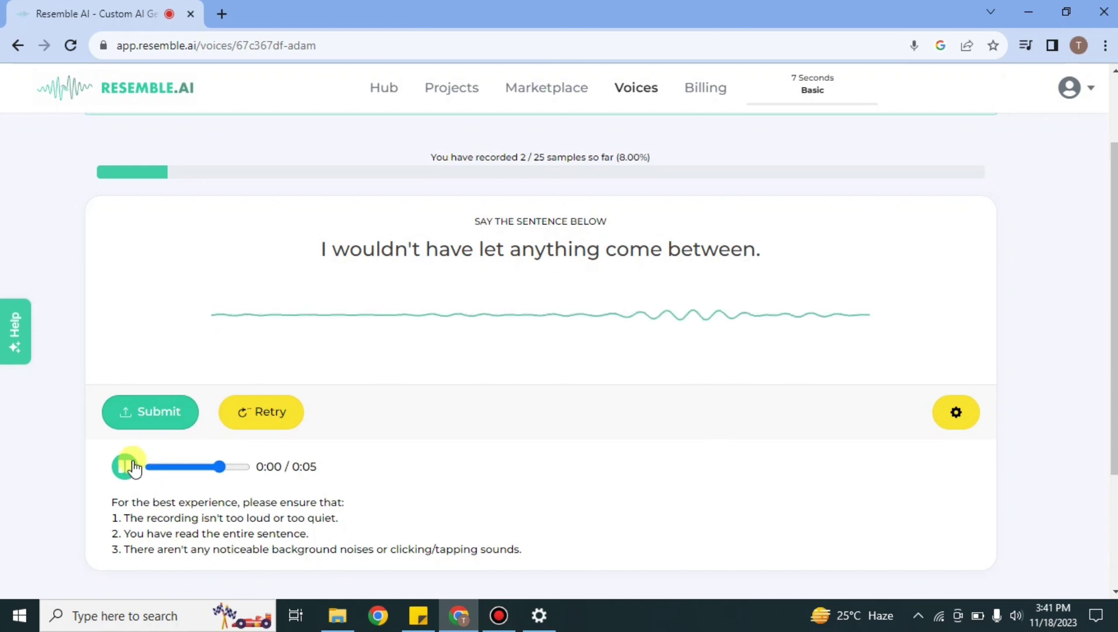